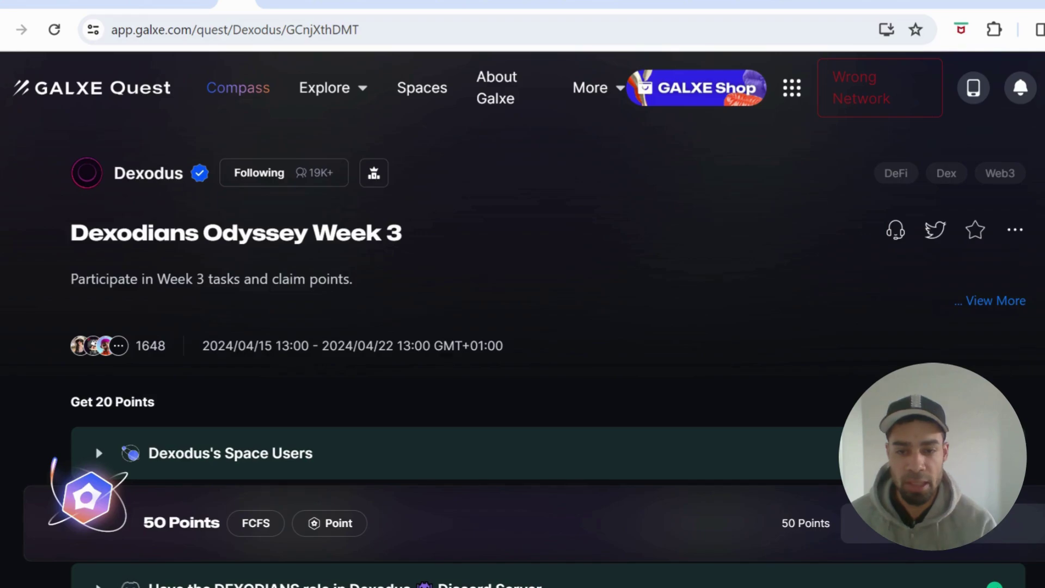
pyautogui.scroll(-3, 535, 300)
pyautogui.scroll(-5, 535, 301)
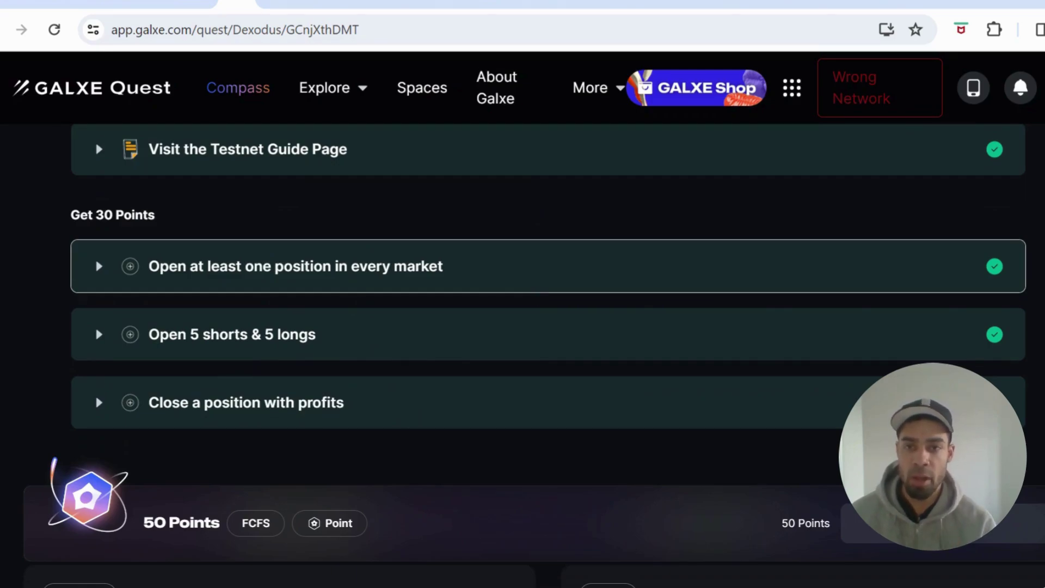
# Review the tradeable markets list twice on the Dexodus trading page, staying on ETH
pyautogui.click(280, 5)
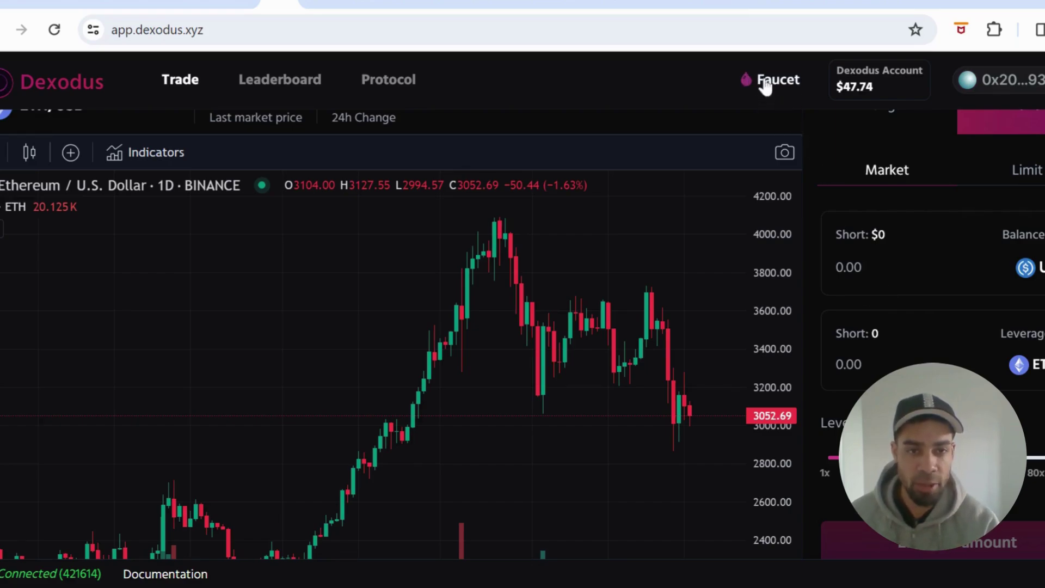
pyautogui.scroll(1, 879, 183)
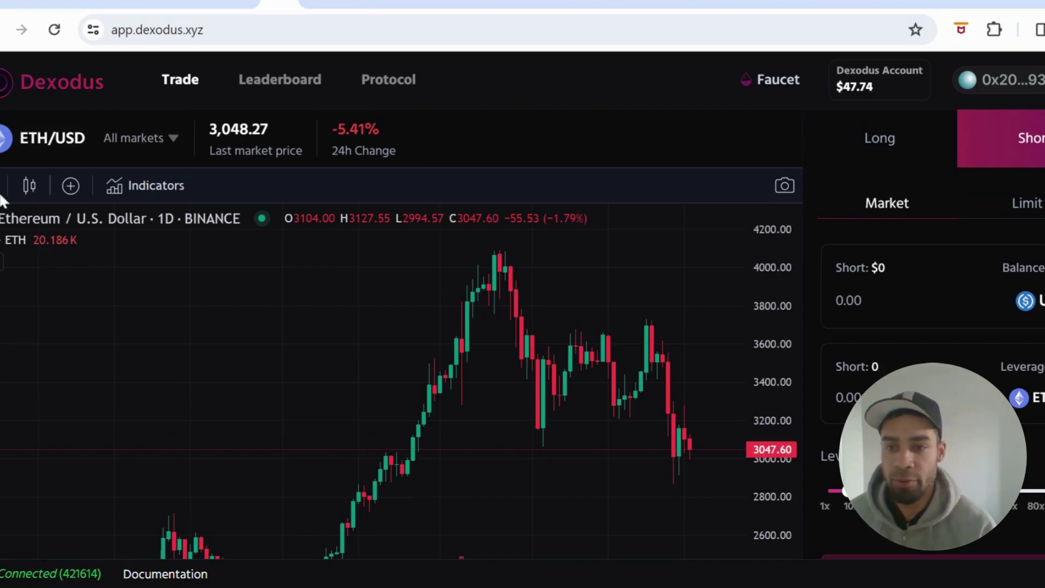
pyautogui.click(139, 140)
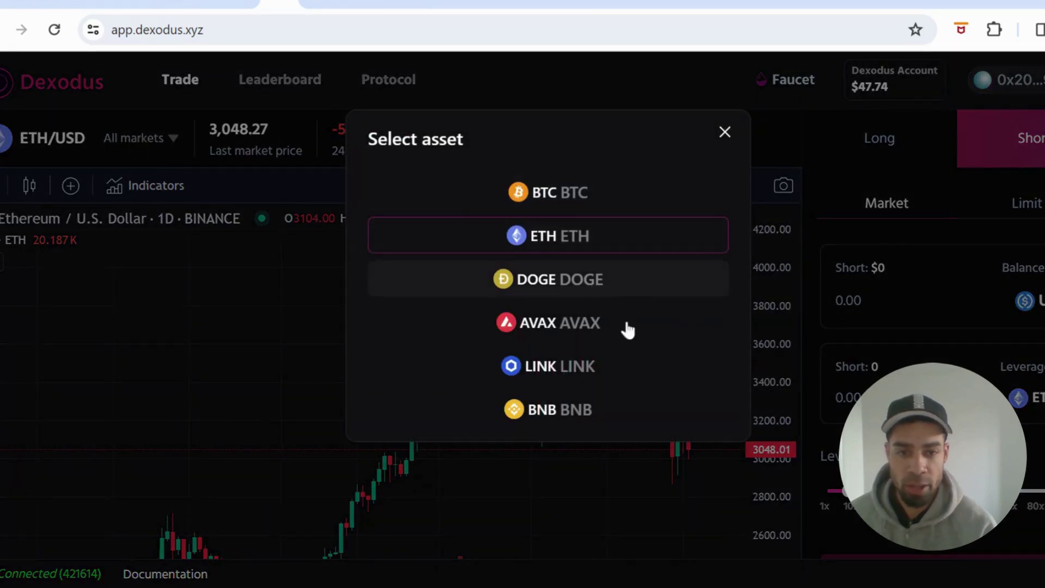
pyautogui.click(726, 134)
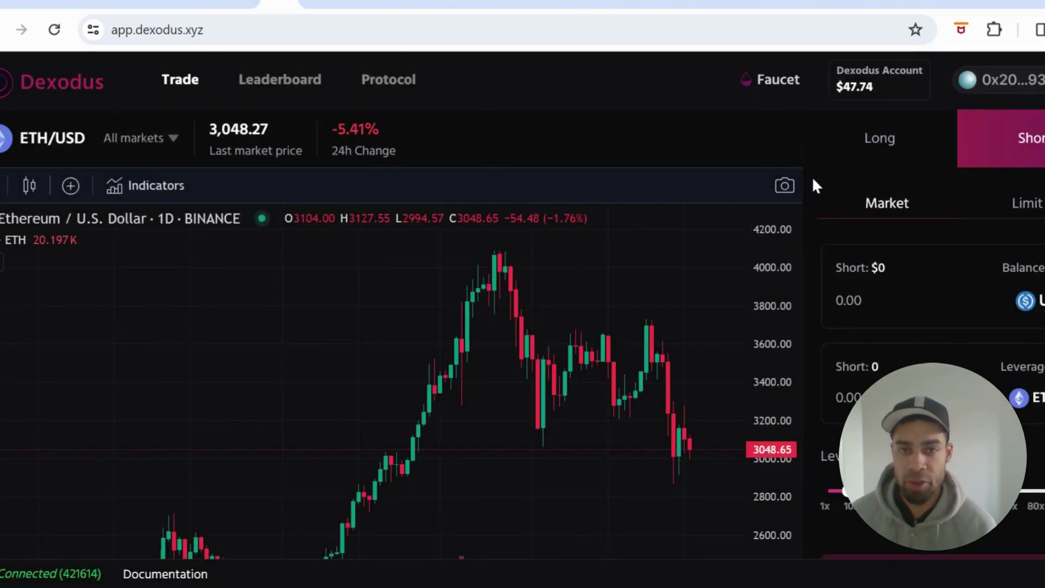
pyautogui.click(172, 138)
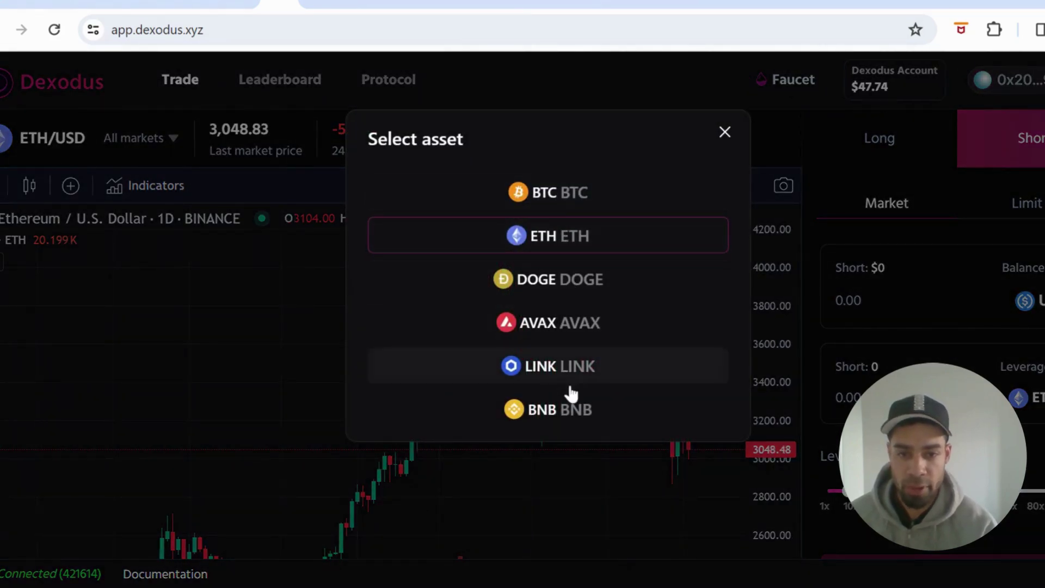
pyautogui.click(777, 141)
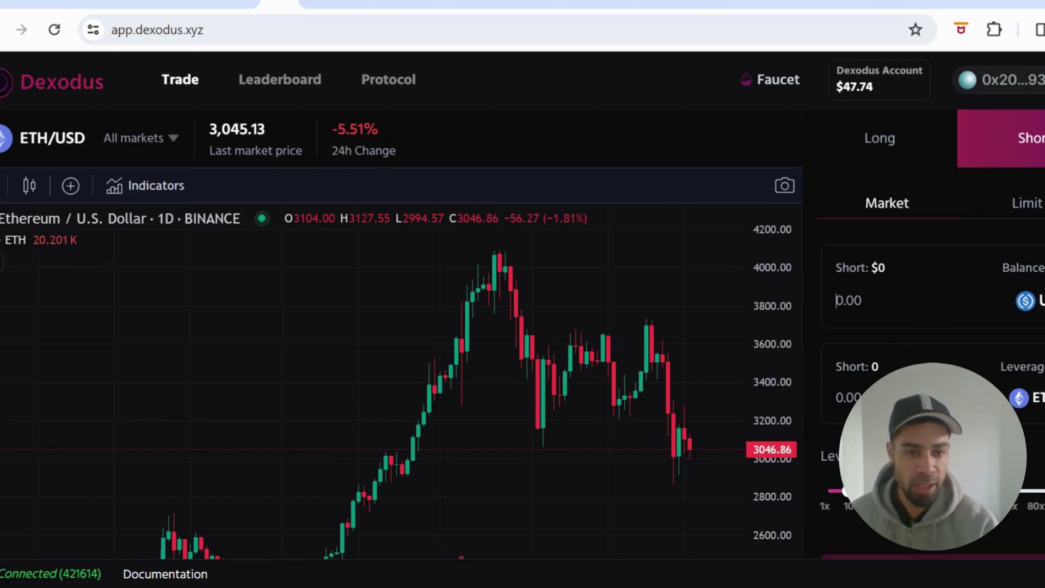
pyautogui.write('5')
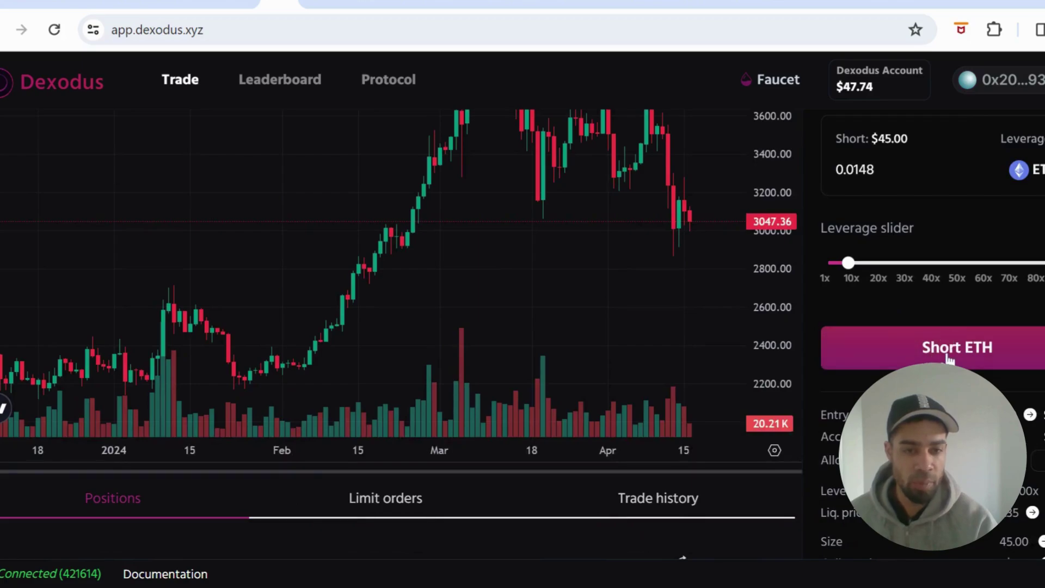
pyautogui.scroll(-5, 720, 443)
pyautogui.scroll(-3, 786, 474)
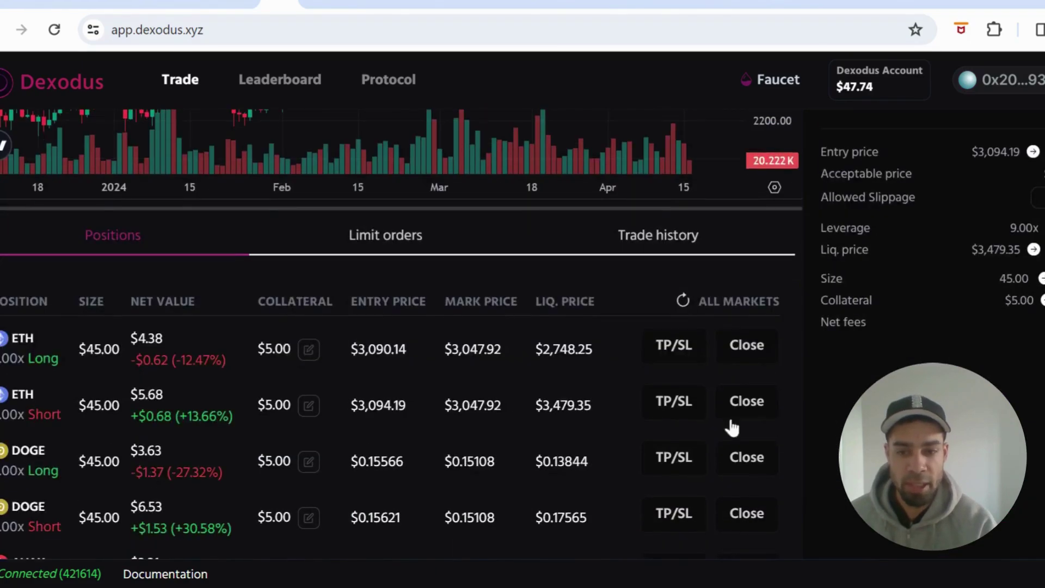
pyautogui.scroll(-2, 673, 367)
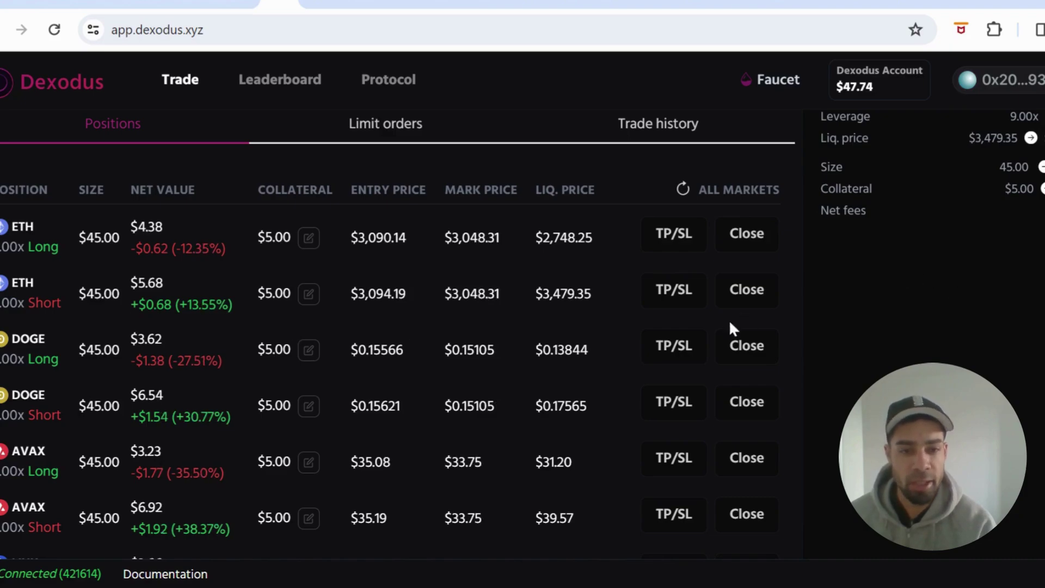
pyautogui.scroll(5, 895, 274)
pyautogui.scroll(2, 894, 273)
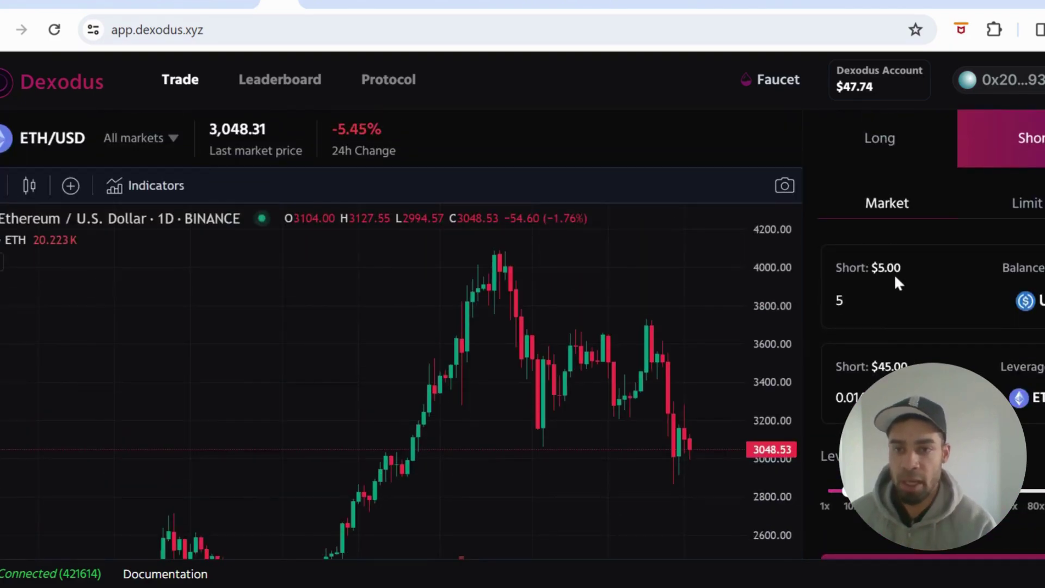
# Return to the Dexodus quest page on Galxe after reviewing positions
pyautogui.click(238, 3)
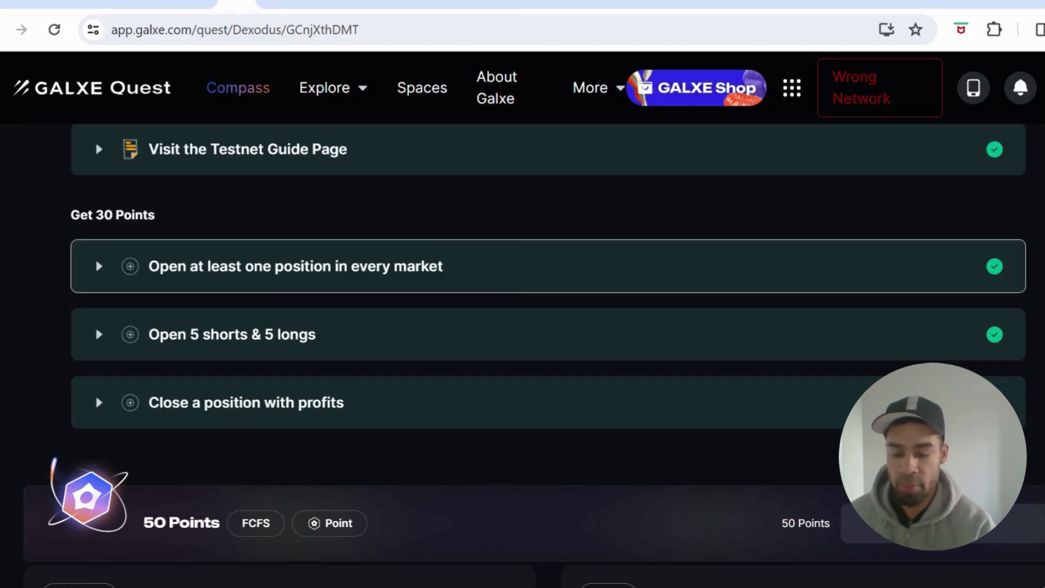
pyautogui.scroll(2, 513, 268)
pyautogui.scroll(3, 512, 270)
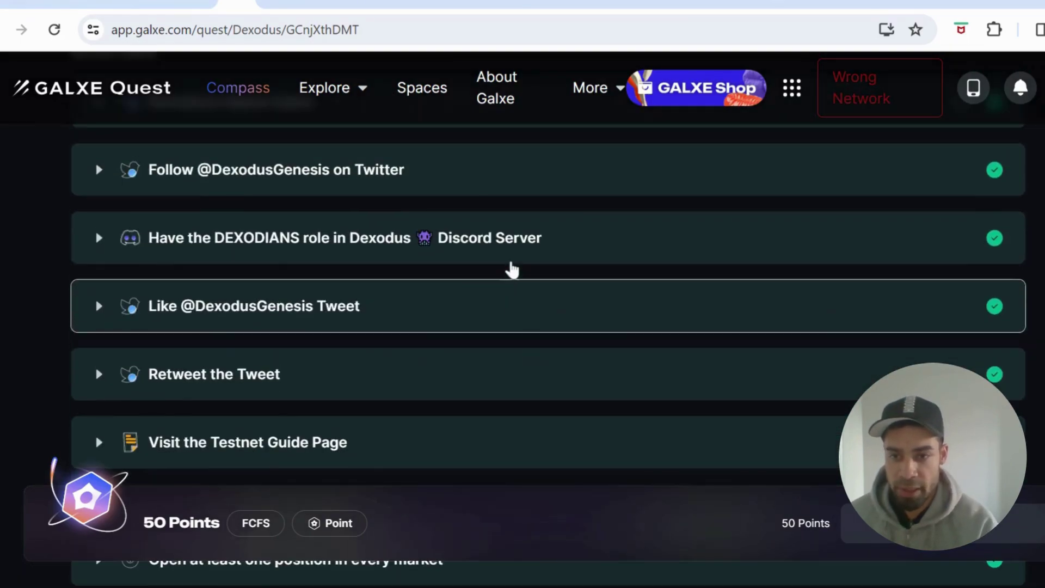
pyautogui.scroll(2, 418, 284)
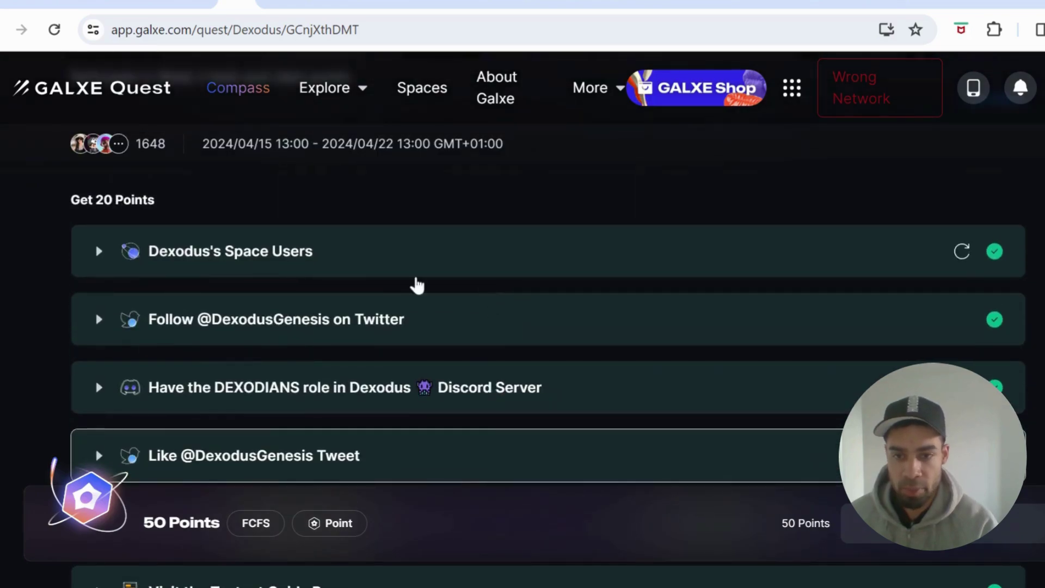
pyautogui.scroll(-1, 446, 364)
pyautogui.scroll(-2, 446, 364)
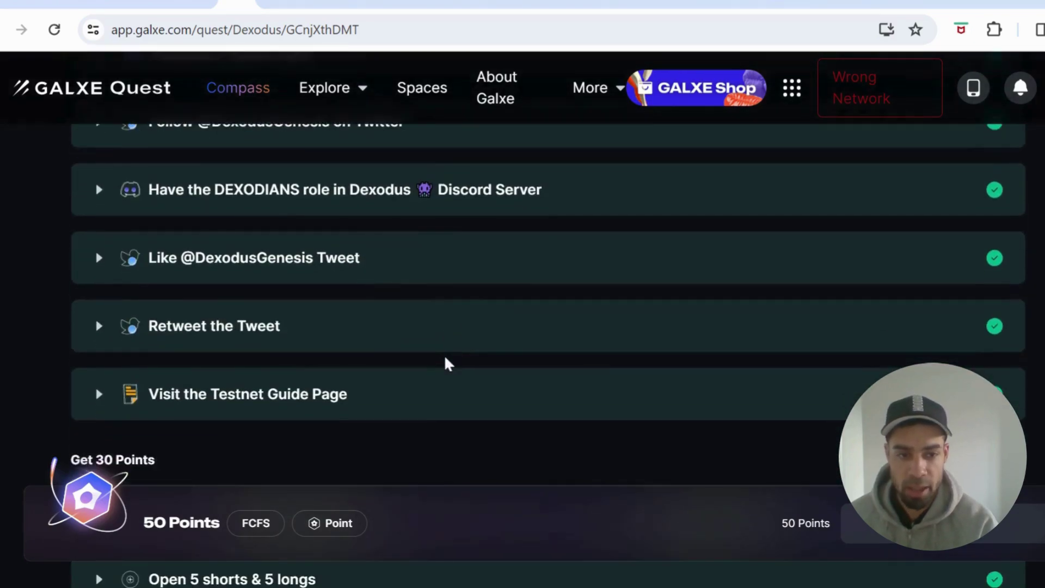
pyautogui.scroll(-2, 447, 365)
pyautogui.scroll(4, 444, 362)
pyautogui.scroll(1, 443, 359)
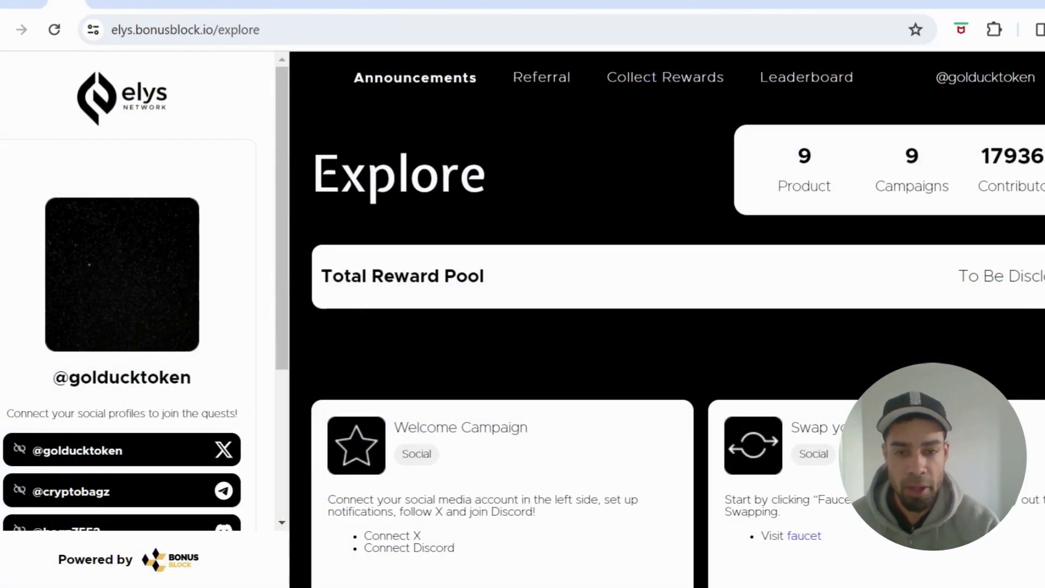
pyautogui.scroll(-2, 338, 273)
pyautogui.scroll(-3, 560, 343)
pyautogui.scroll(-1, 561, 343)
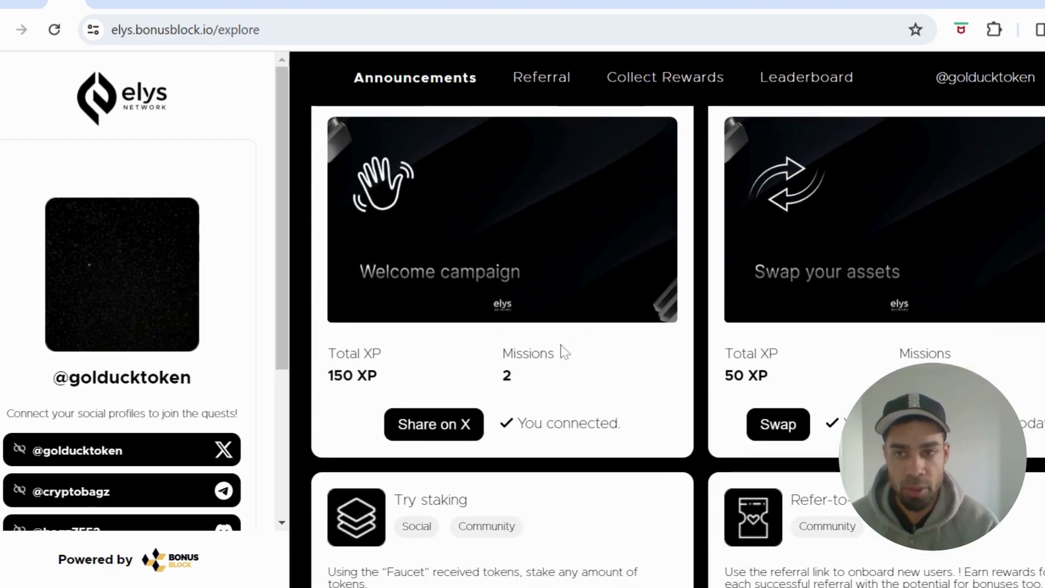
pyautogui.scroll(-6, 560, 352)
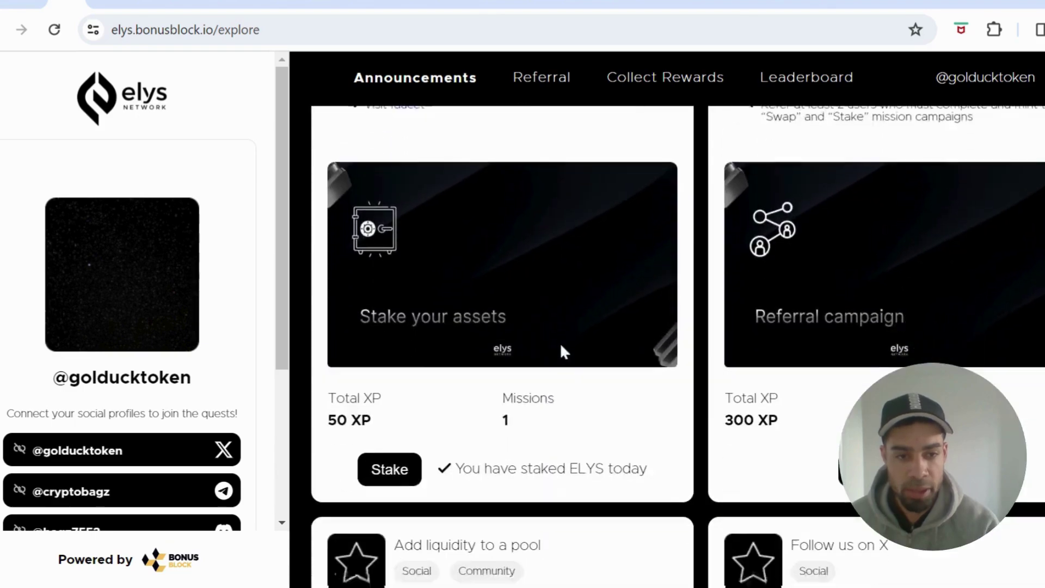
pyautogui.scroll(-3, 562, 351)
pyautogui.scroll(-3, 561, 350)
pyautogui.scroll(-1, 561, 349)
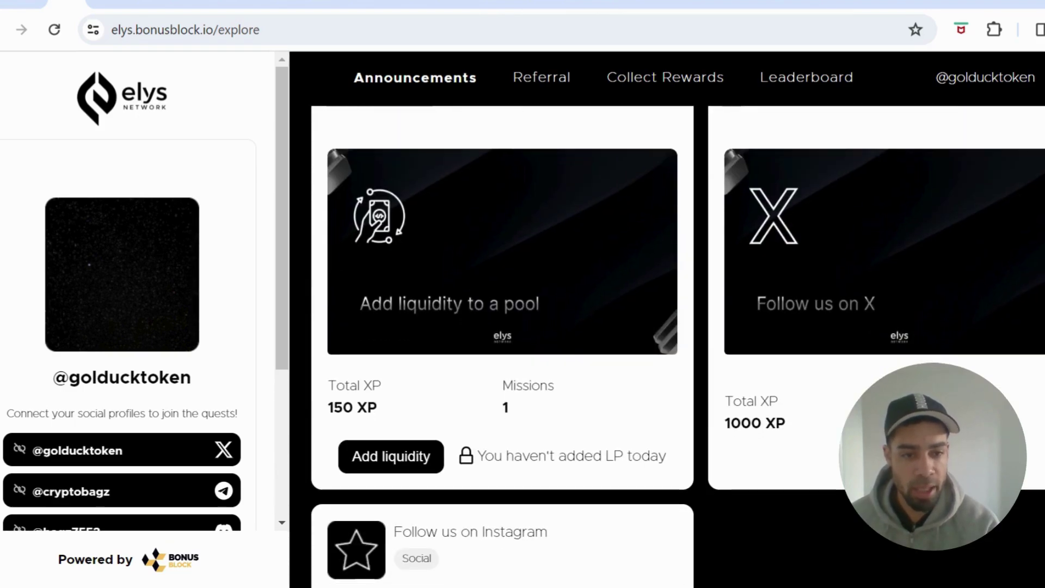
pyautogui.scroll(-3, 969, 343)
pyautogui.scroll(-4, 921, 359)
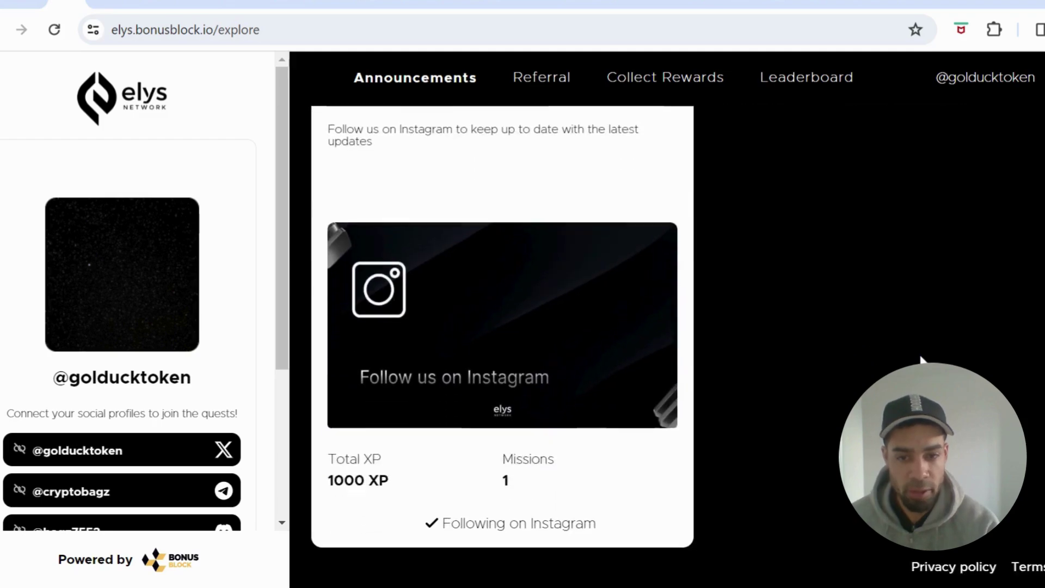
pyautogui.scroll(15, 932, 271)
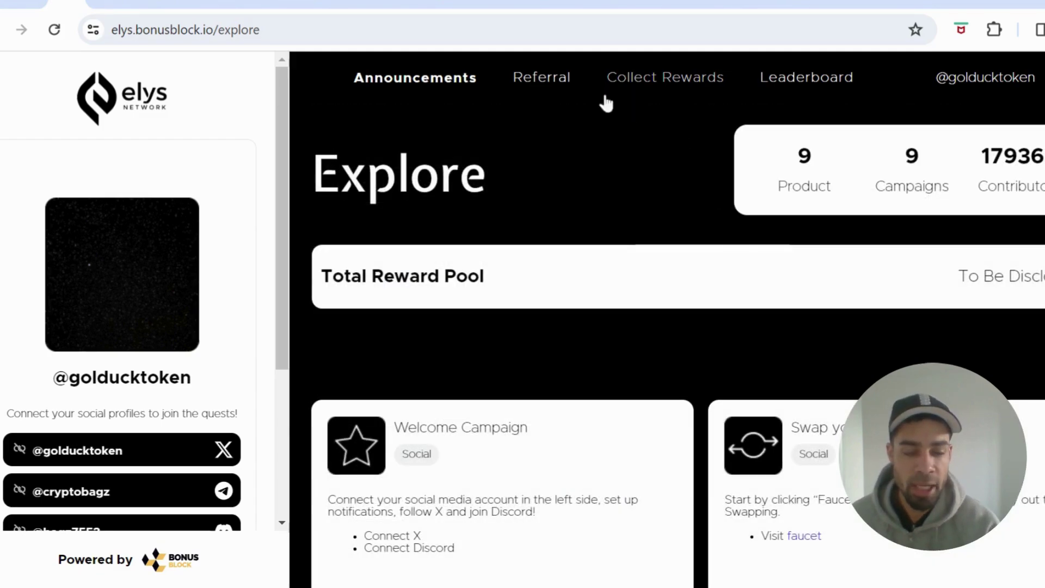
# View the community leaderboard rankings, then switch to the Elys Network homepage
pyautogui.click(801, 94)
pyautogui.scroll(-2, 670, 350)
pyautogui.scroll(-3, 675, 353)
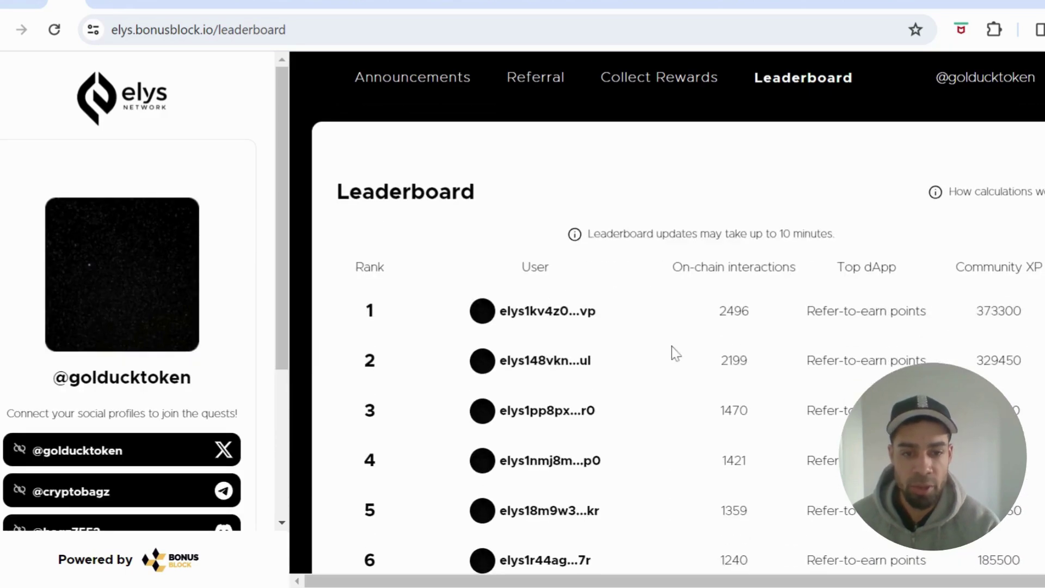
pyautogui.scroll(-1, 675, 353)
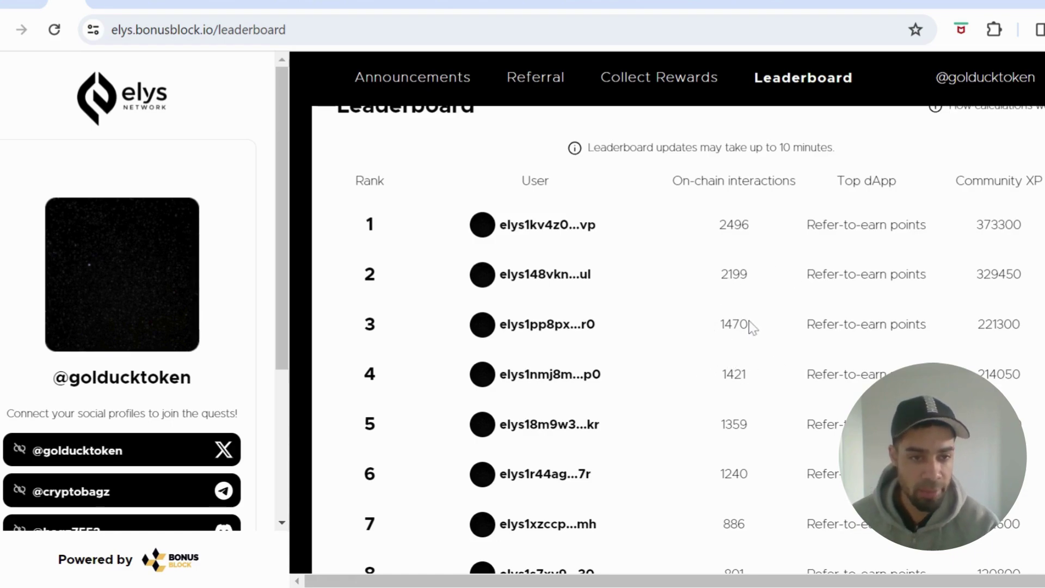
pyautogui.scroll(-1, 750, 326)
pyautogui.scroll(-2, 750, 320)
pyautogui.scroll(3, 751, 319)
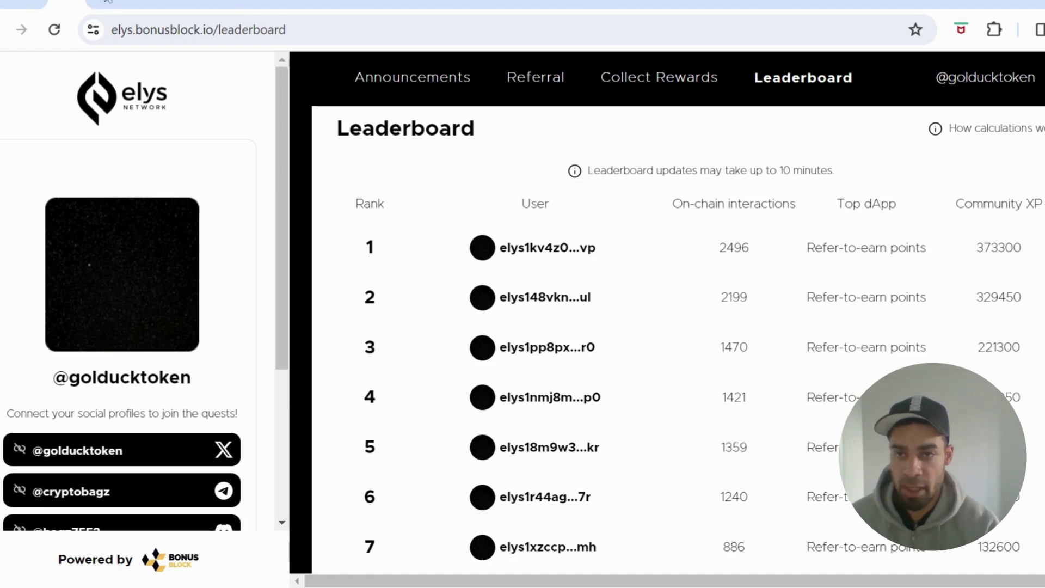
pyautogui.click(151, 3)
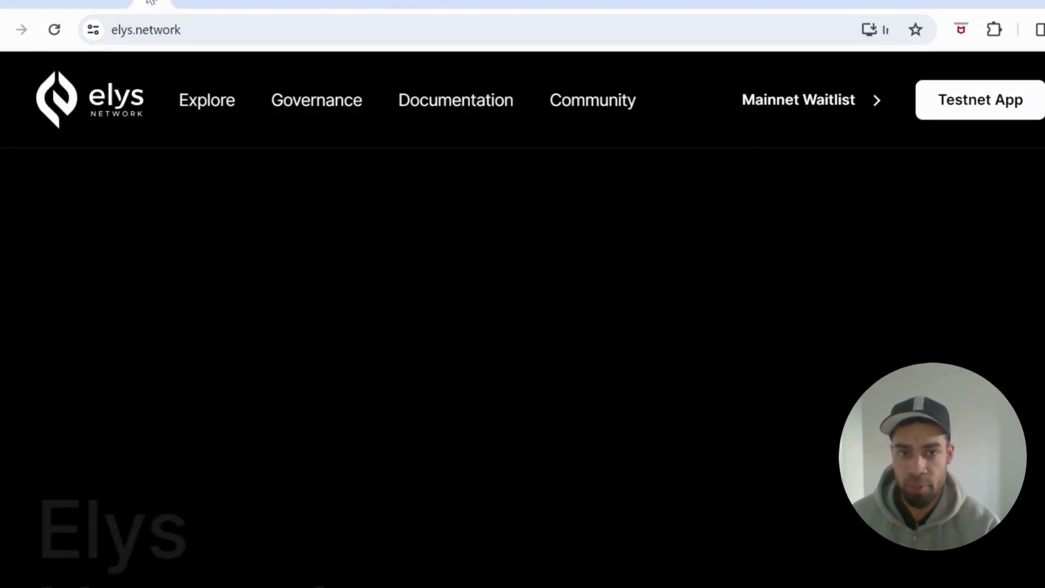
# Bring up the testnet swap page for trading ELYS into OSMO
pyautogui.click(193, 3)
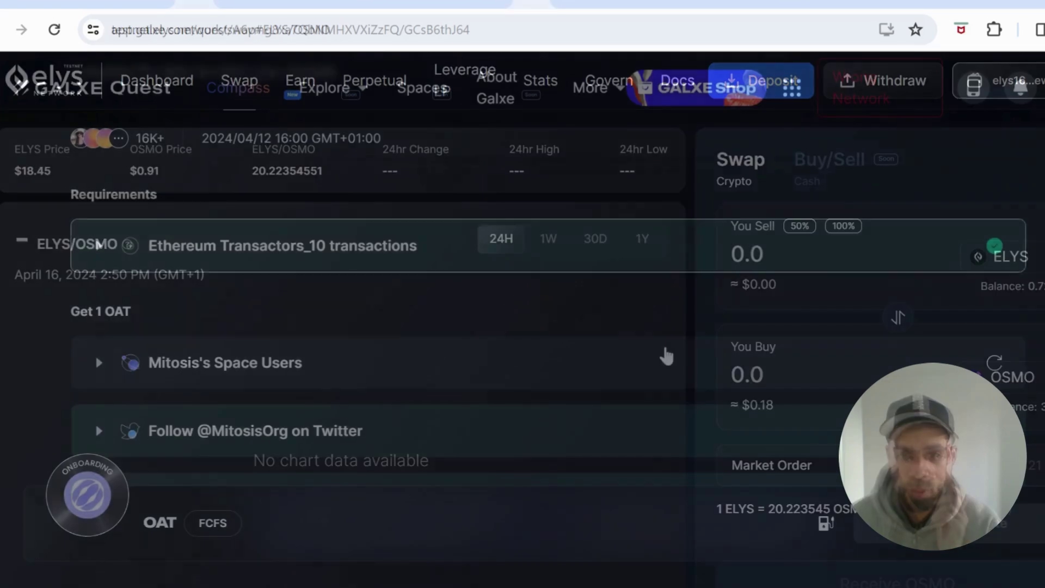
pyautogui.scroll(1, 666, 353)
pyautogui.scroll(2, 666, 353)
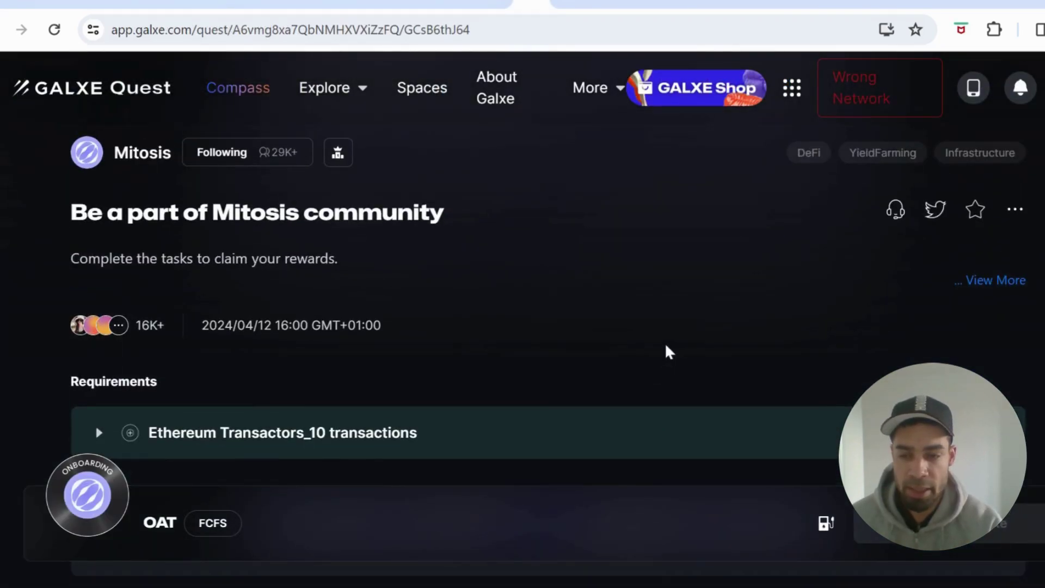
pyautogui.scroll(-2, 666, 352)
pyautogui.scroll(-2, 666, 353)
pyautogui.scroll(-2, 666, 353)
pyautogui.scroll(1, 665, 353)
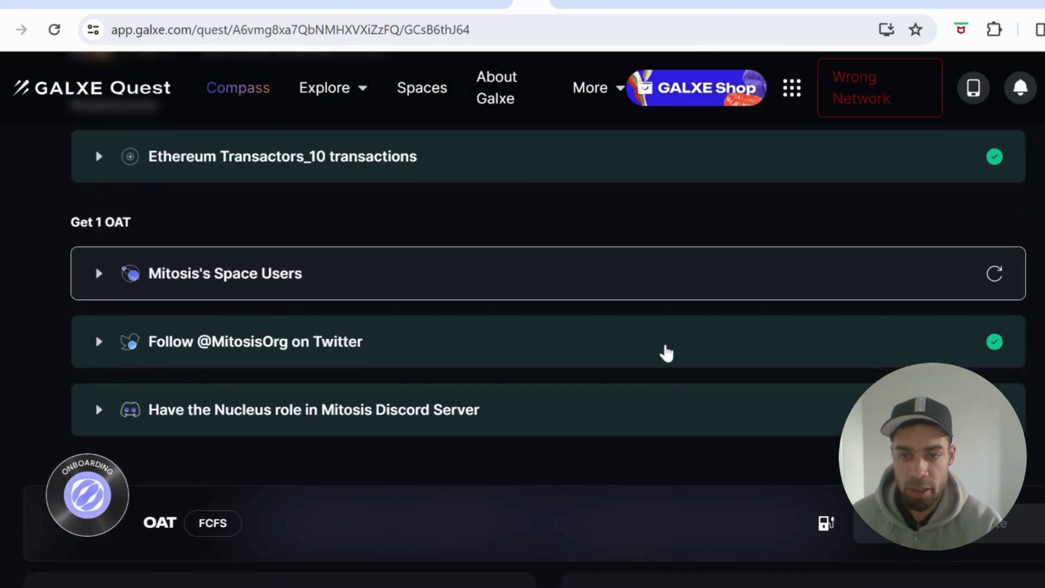
pyautogui.scroll(1, 665, 353)
pyautogui.scroll(2, 665, 353)
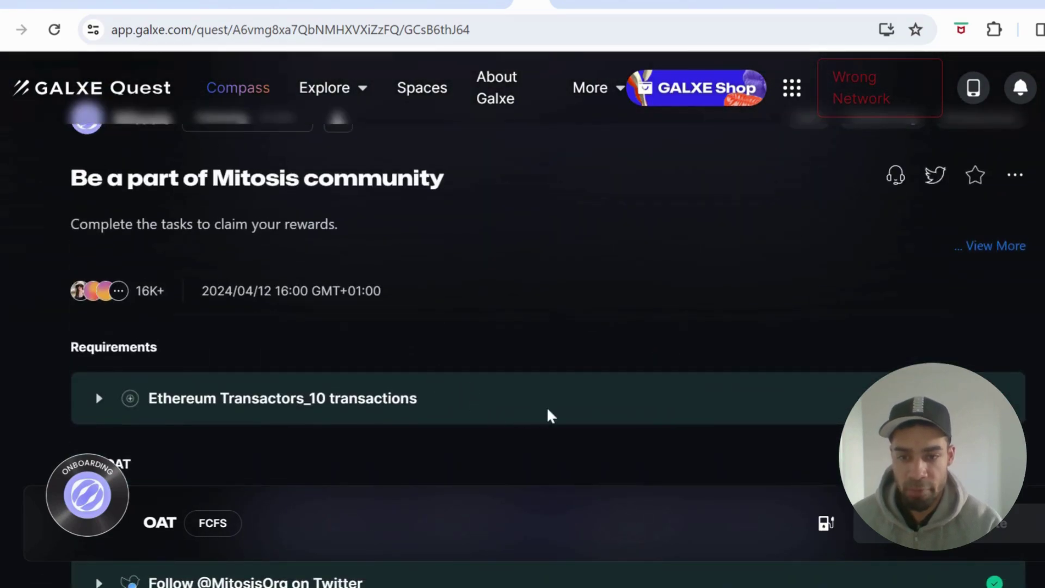
pyautogui.scroll(-1, 547, 415)
pyautogui.scroll(-1, 549, 415)
pyautogui.scroll(-2, 553, 413)
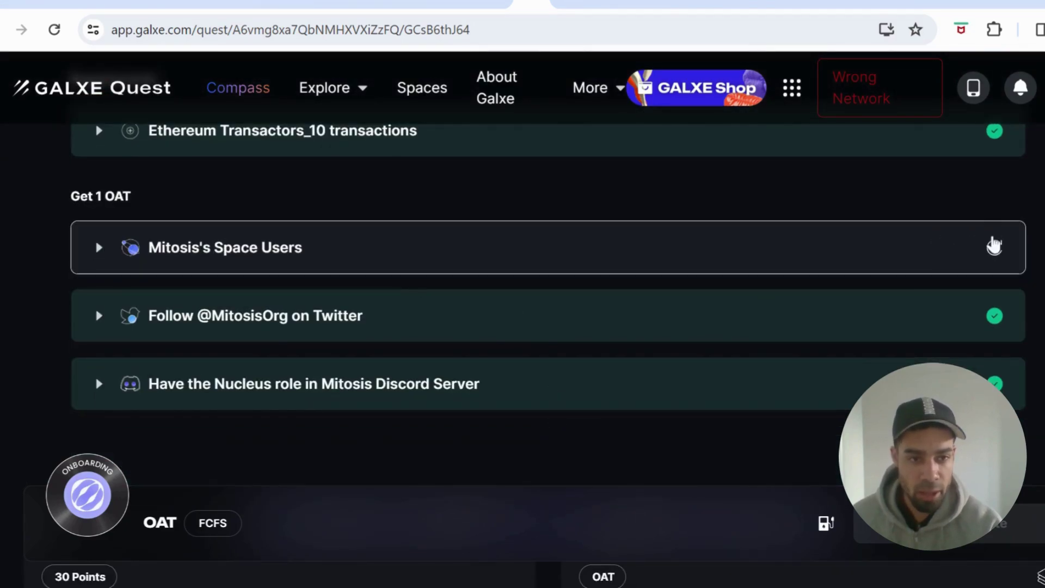
# Expand the Mitosis's Space Users task to show its details
pyautogui.click(994, 245)
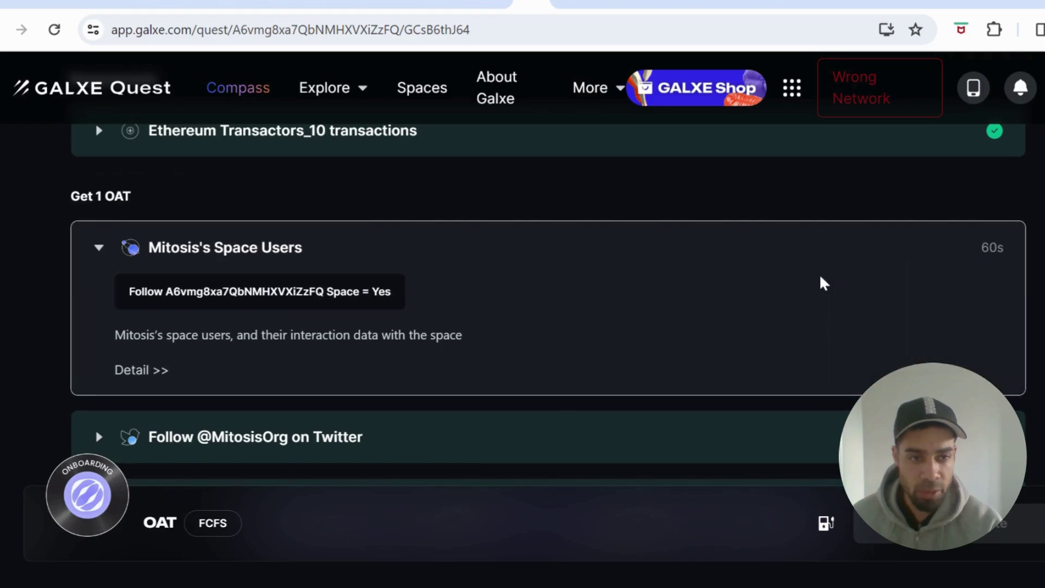